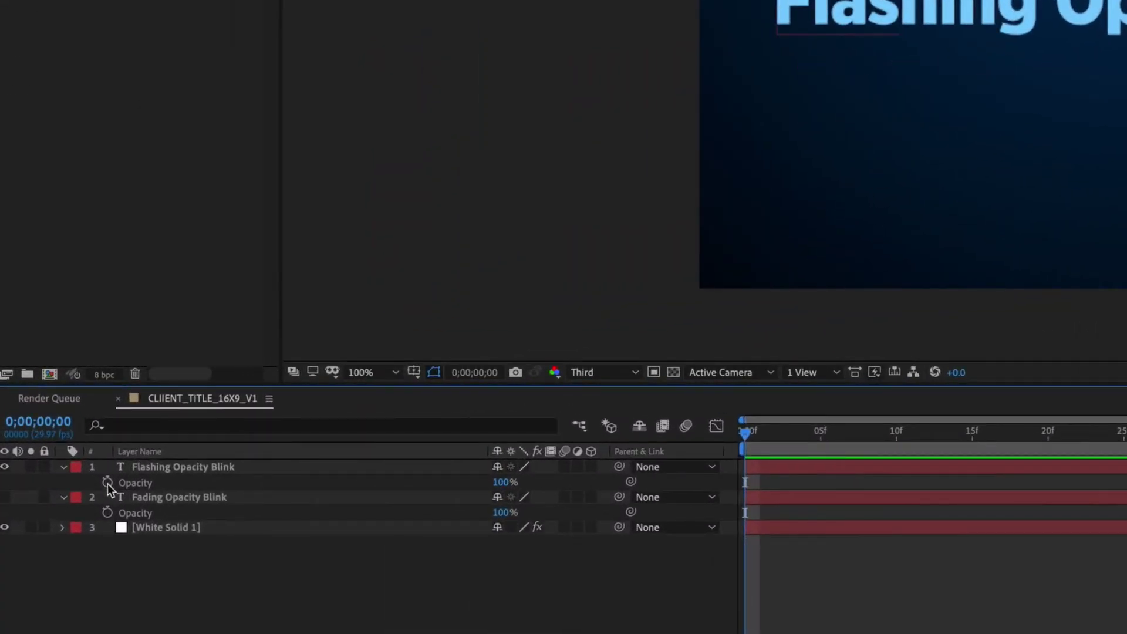
- Keyframe Flashing Opacity Blink's opacity at 0% on frame 10 and 100% on frame 20
{"action": "left_click", "coordinate": [107, 484]}
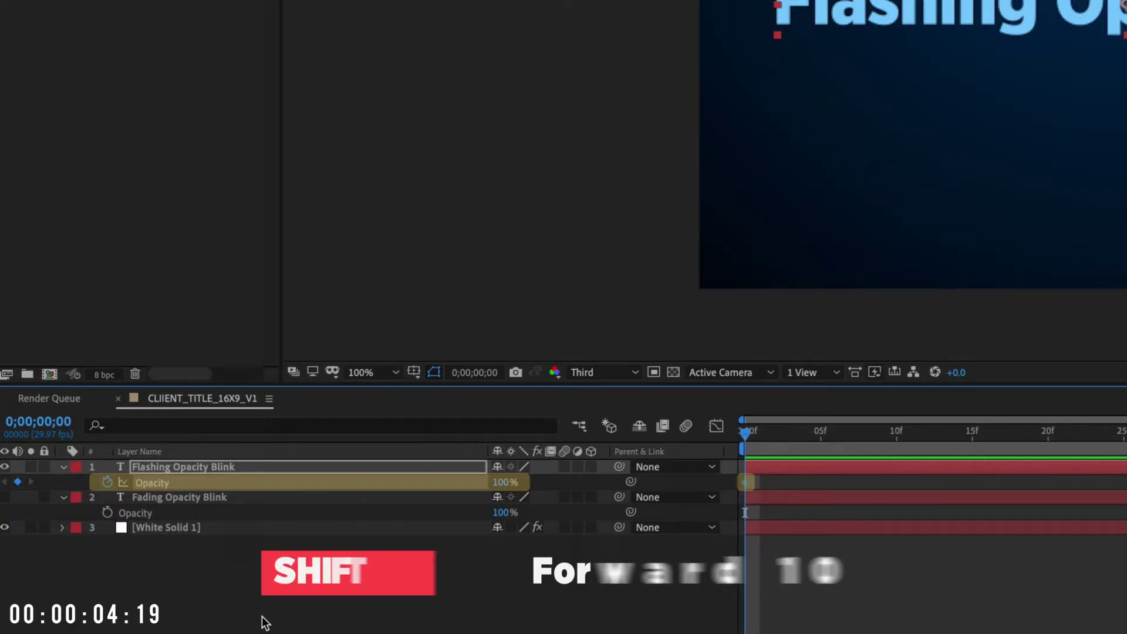
{"action": "key", "text": "shift+Page_Down"}
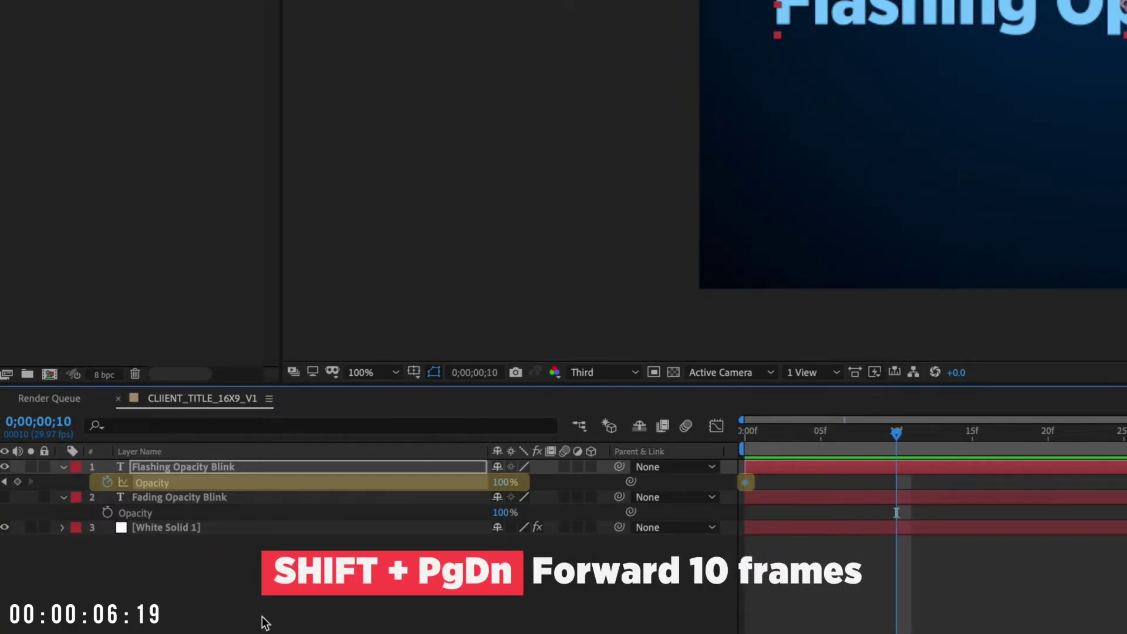
{"action": "left_click", "coordinate": [506, 482]}
{"action": "type", "text": "0"}
{"action": "key", "text": "Return"}
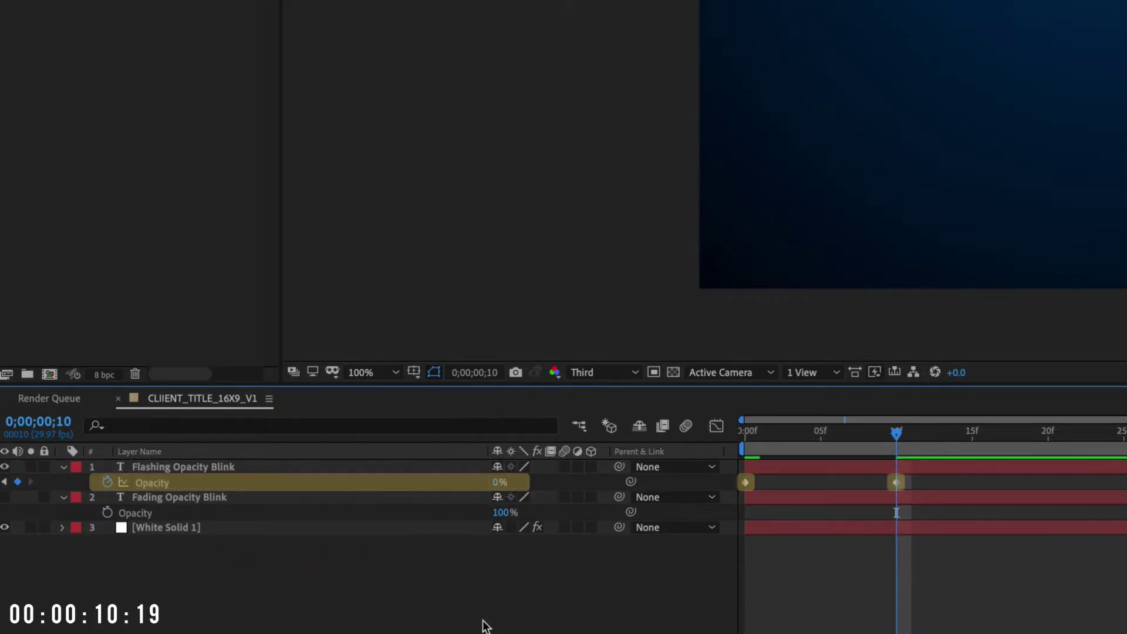
{"action": "key", "text": "shift+Page_Down"}
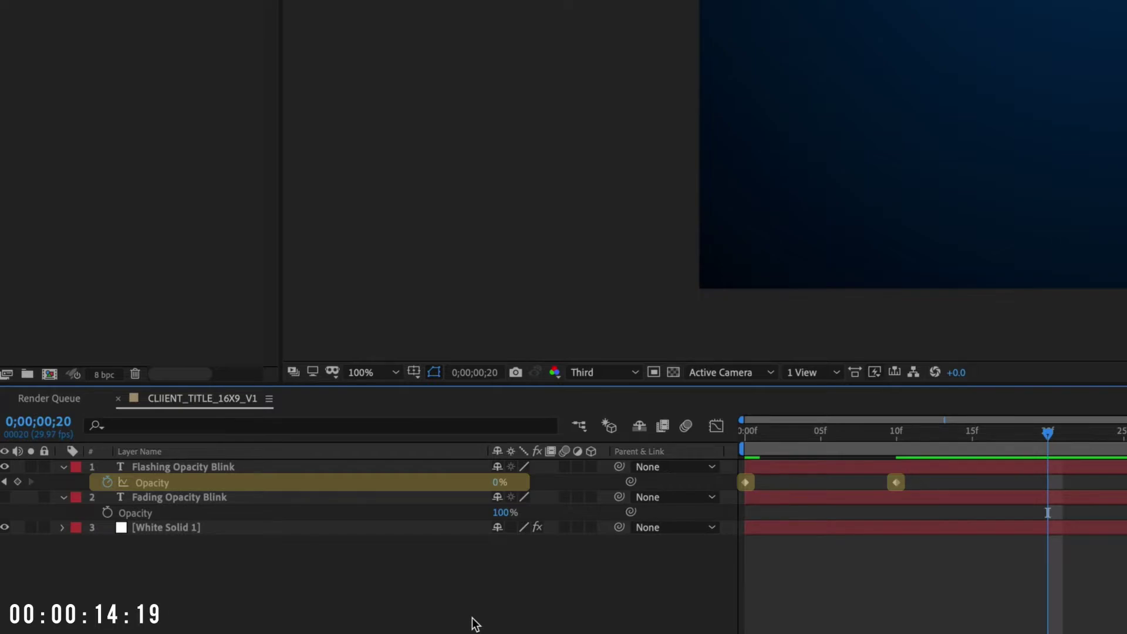
{"action": "left_click_drag", "start_coordinate": [498, 484], "coordinate": [650, 557]}
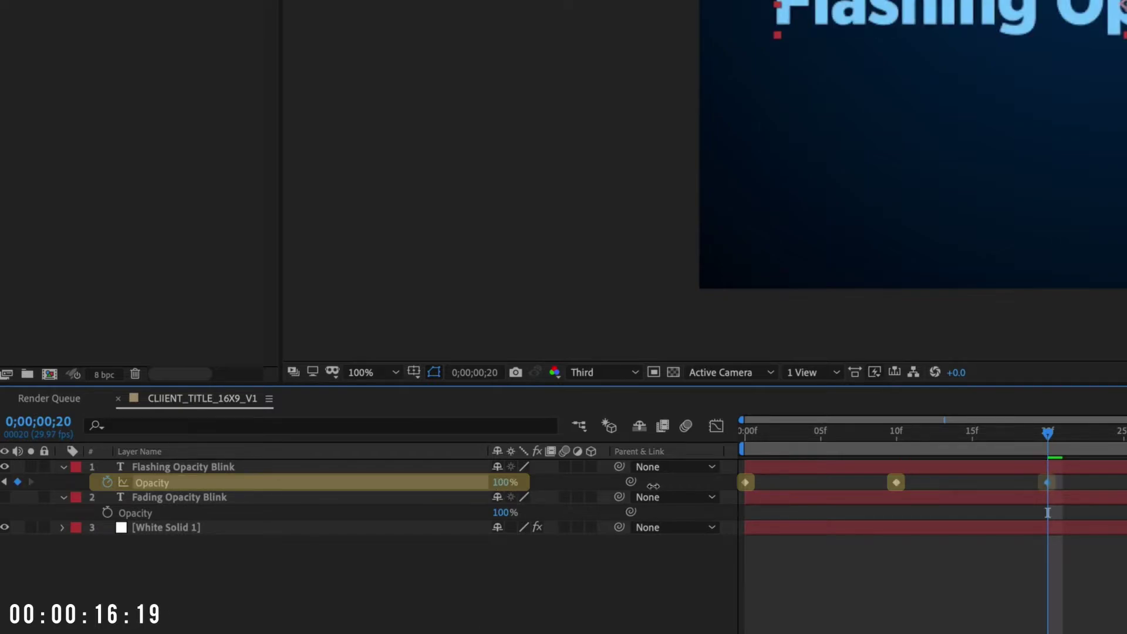
{"action": "left_click", "coordinate": [650, 557]}
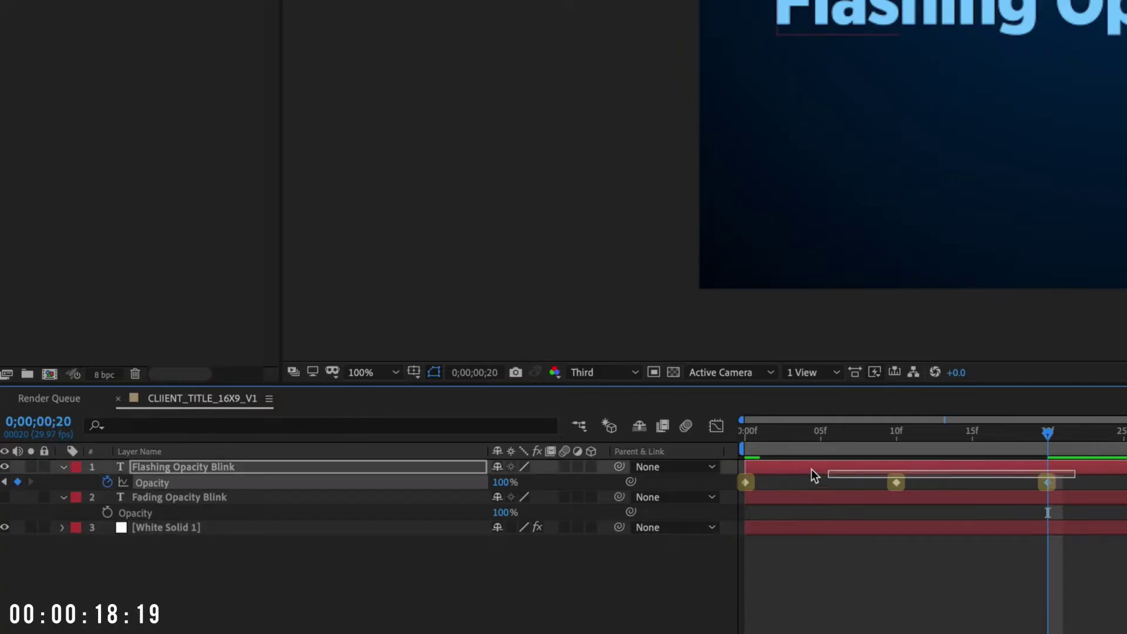
- Convert the three opacity keyframes to hold keyframes and add a loopOut() expression to Opacity
{"action": "left_click_drag", "start_coordinate": [1072, 500], "coordinate": [744, 489]}
{"action": "right_click", "coordinate": [745, 483]}
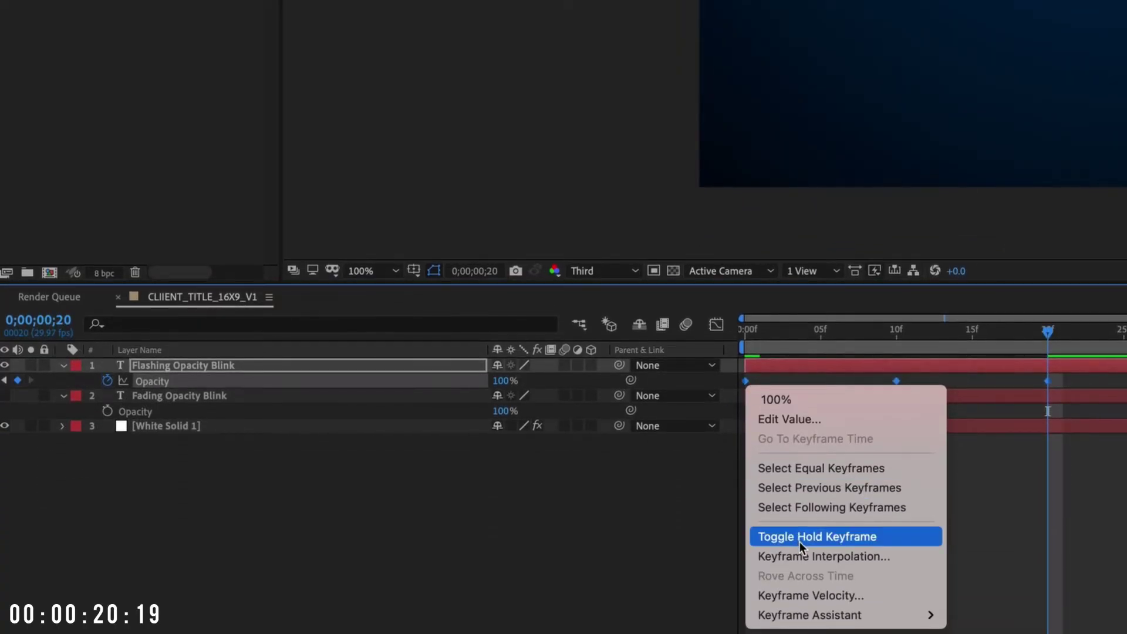
{"action": "left_click", "coordinate": [800, 536]}
{"action": "left_click", "coordinate": [107, 380], "text": "alt"}
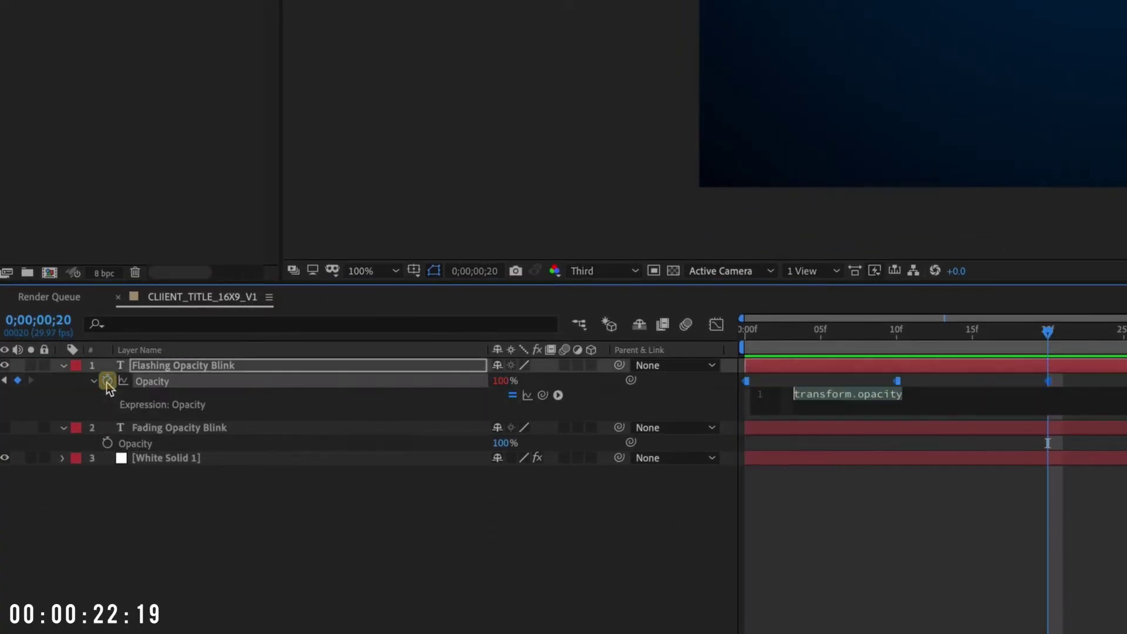
{"action": "type", "text": "loopOut()"}
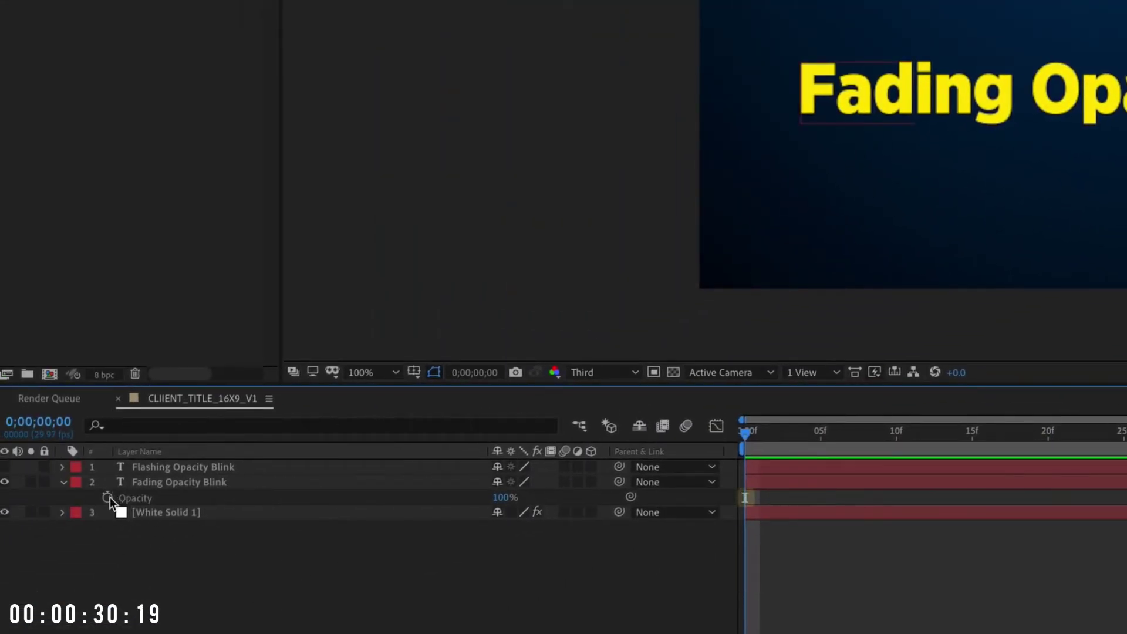
- Keyframe Fading Opacity Blink's opacity at 100% on frame 0 and 0% on frame 10
{"action": "left_click", "coordinate": [110, 498]}
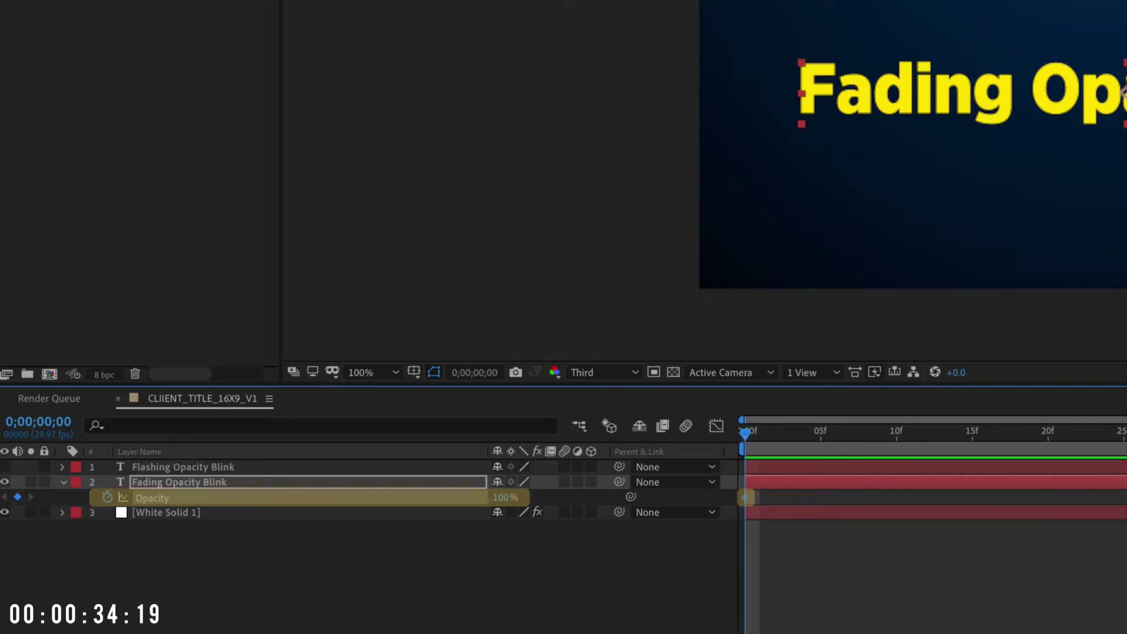
{"action": "key", "text": "shift+Page_Down"}
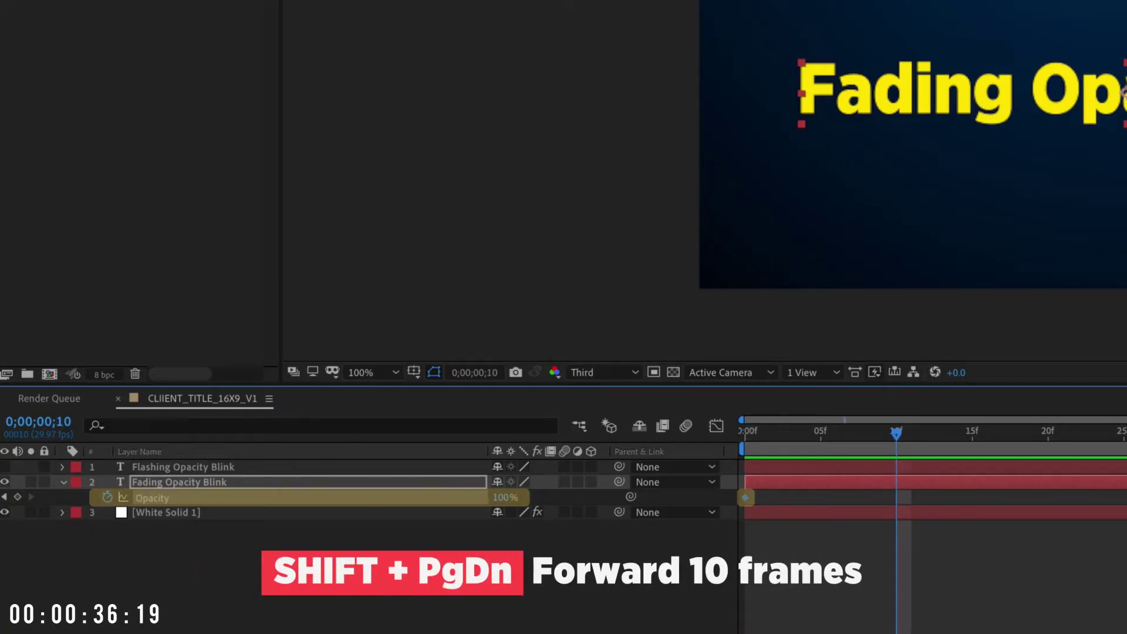
{"action": "type", "text": "0"}
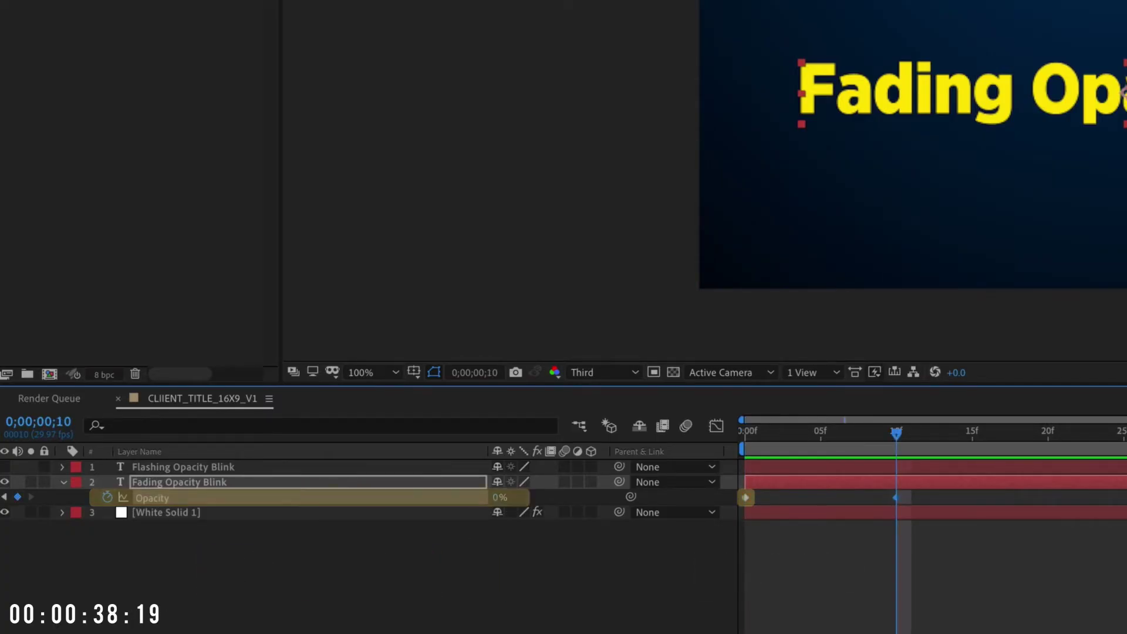
{"action": "key", "text": "Return"}
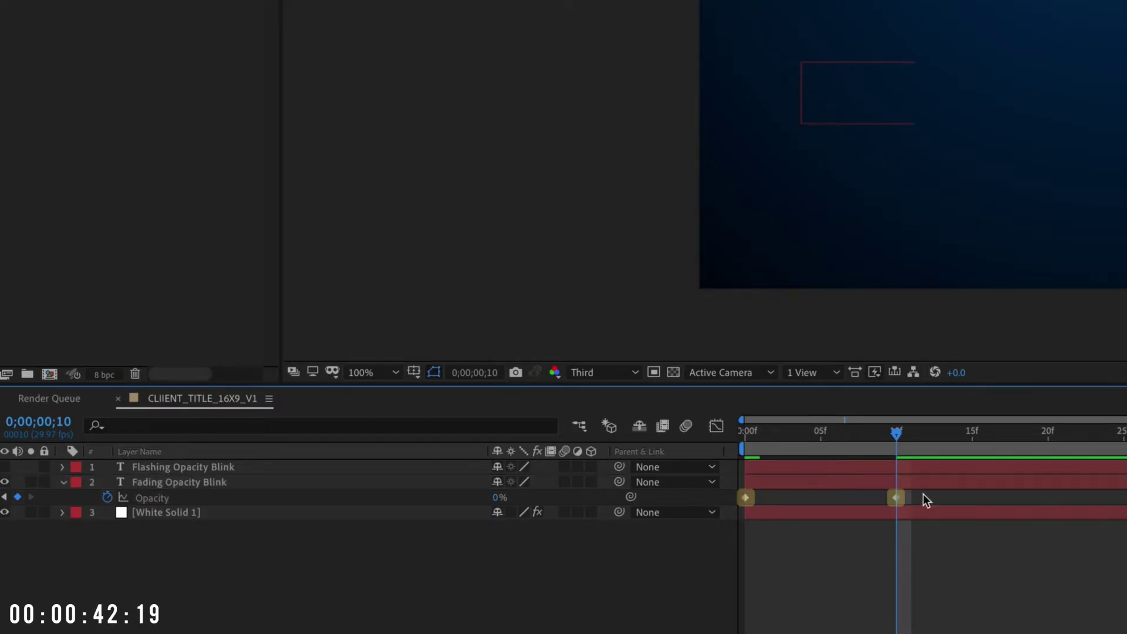
- Apply Easy Ease to the fading opacity keyframes
{"action": "left_click", "coordinate": [895, 498]}
{"action": "right_click", "coordinate": [896, 497]}
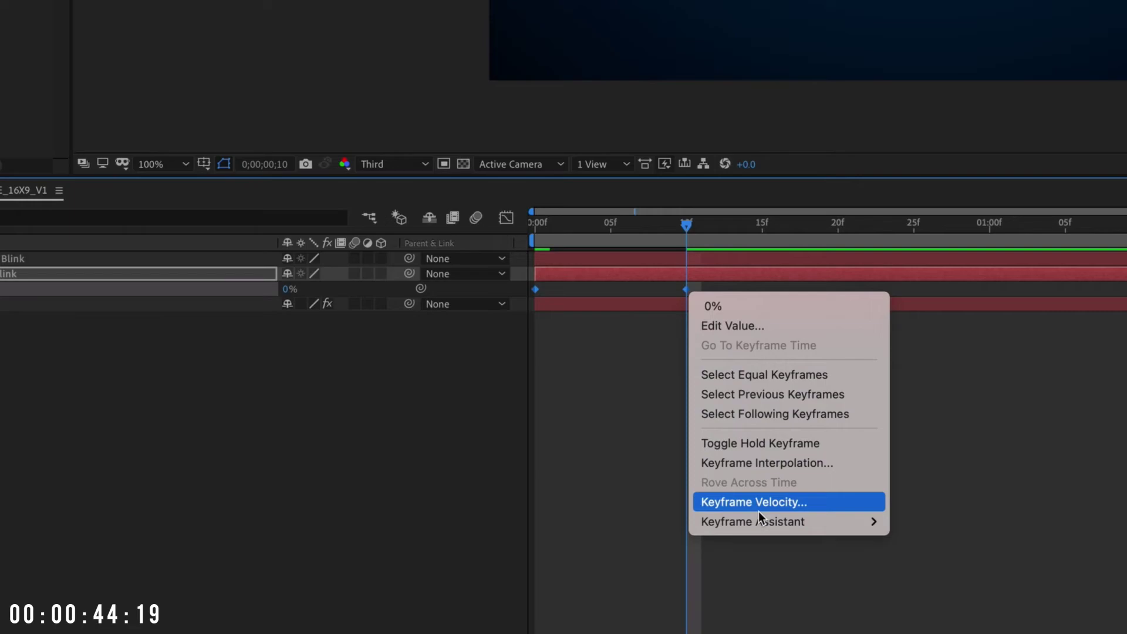
{"action": "mouse_move", "coordinate": [673, 442]}
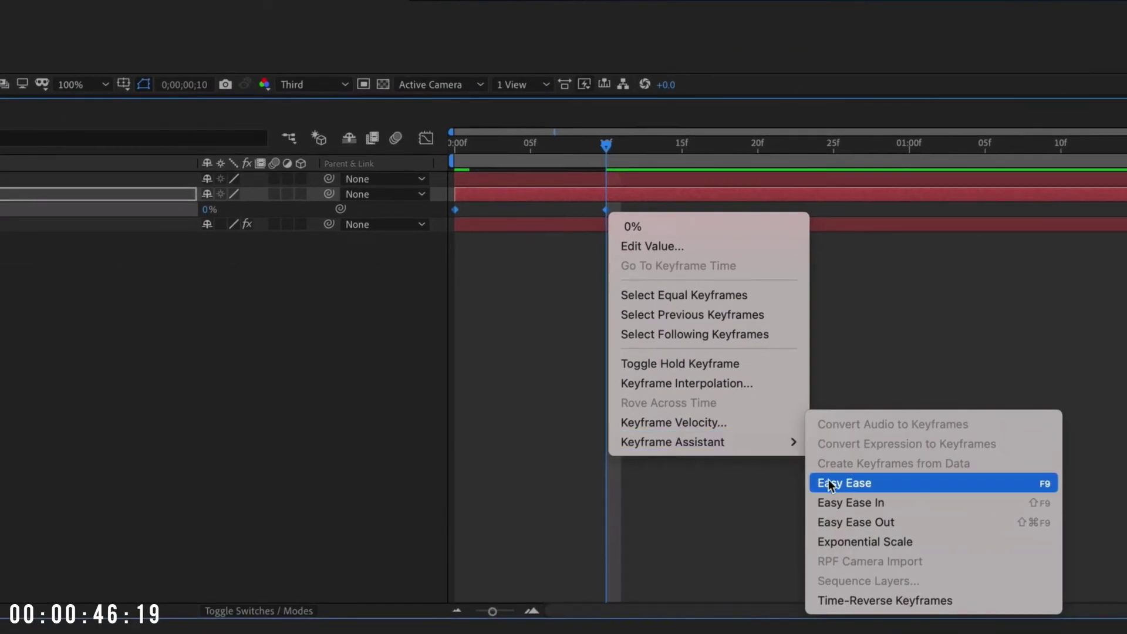
{"action": "left_click", "coordinate": [855, 484]}
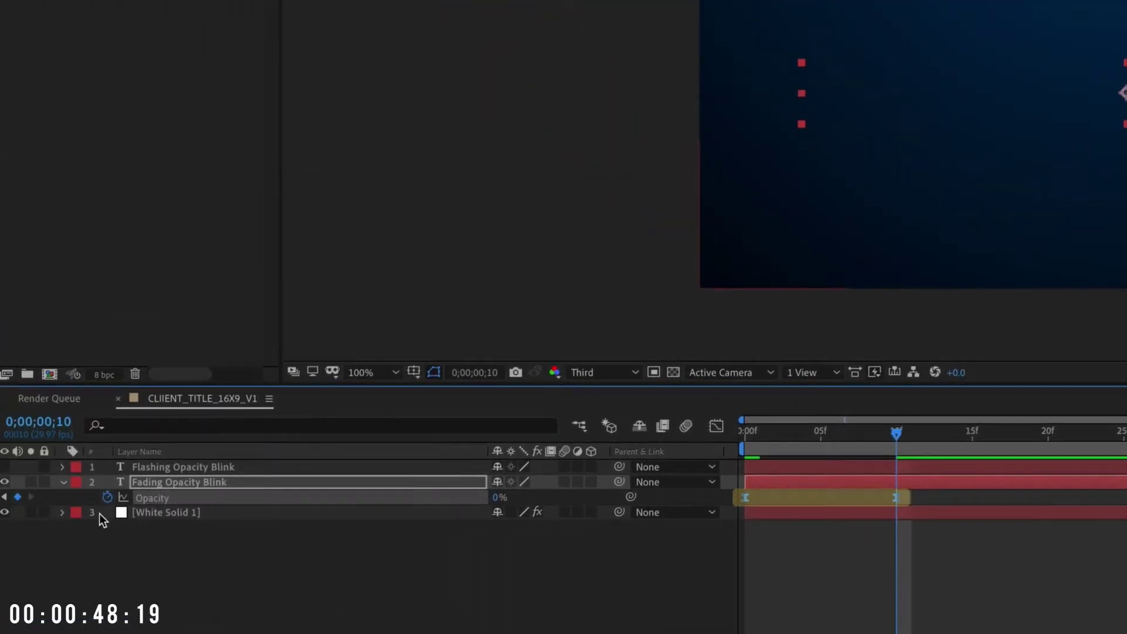
- Add a loopOut("PingPong") expression to the fading opacity, then select the flashing animation for saving
{"action": "left_click", "coordinate": [106, 497], "text": "alt"}
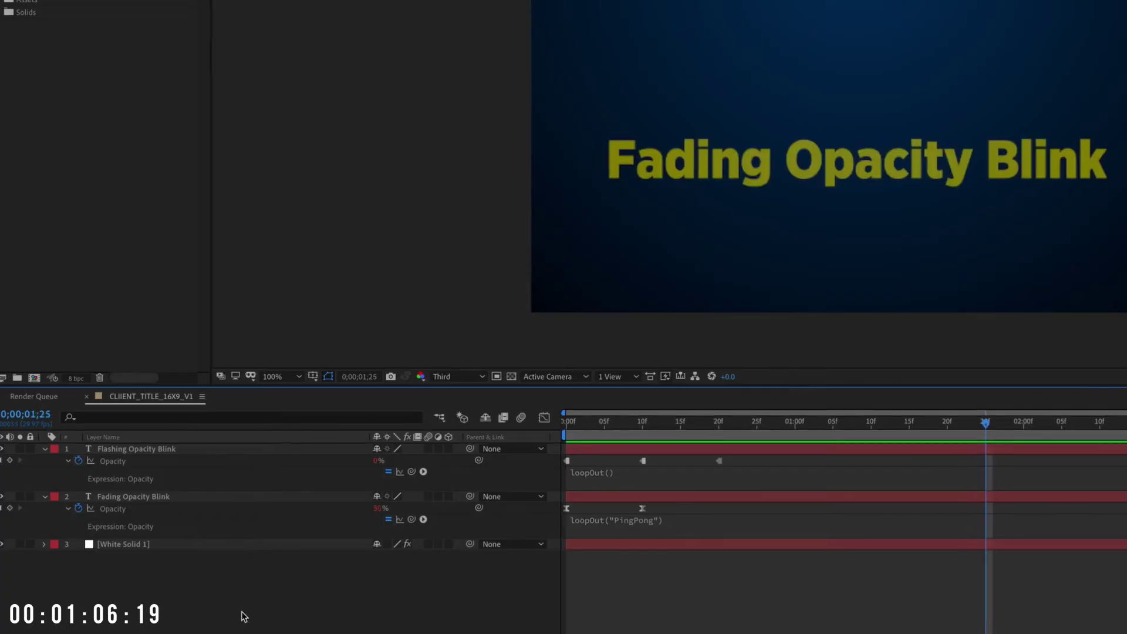
{"action": "left_click", "coordinate": [168, 508]}
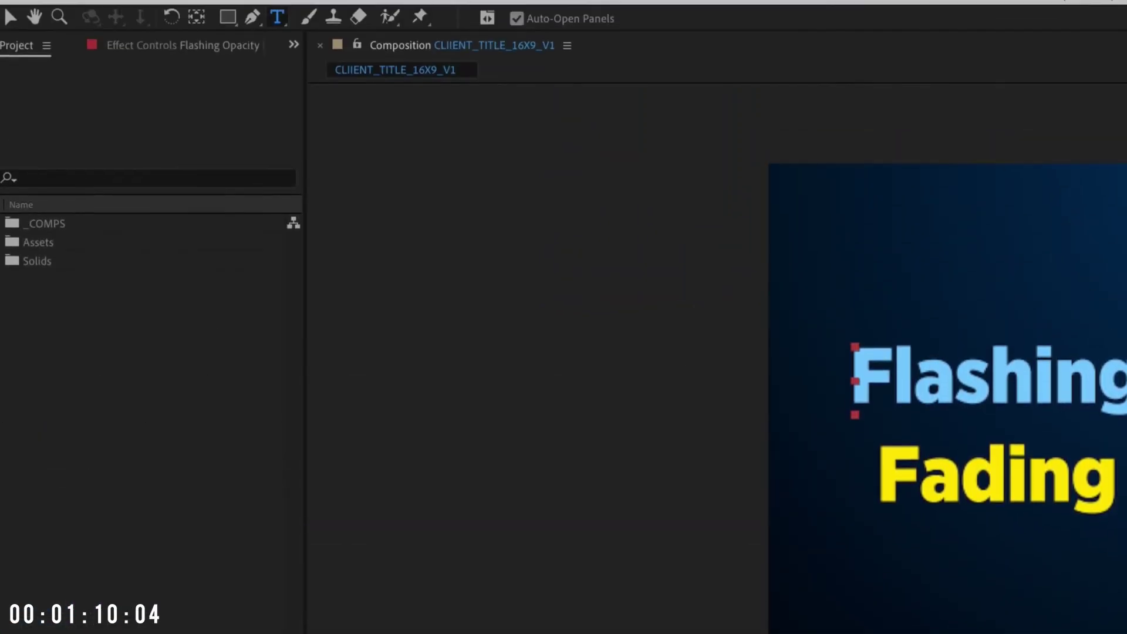
{"action": "left_click", "coordinate": [462, 6]}
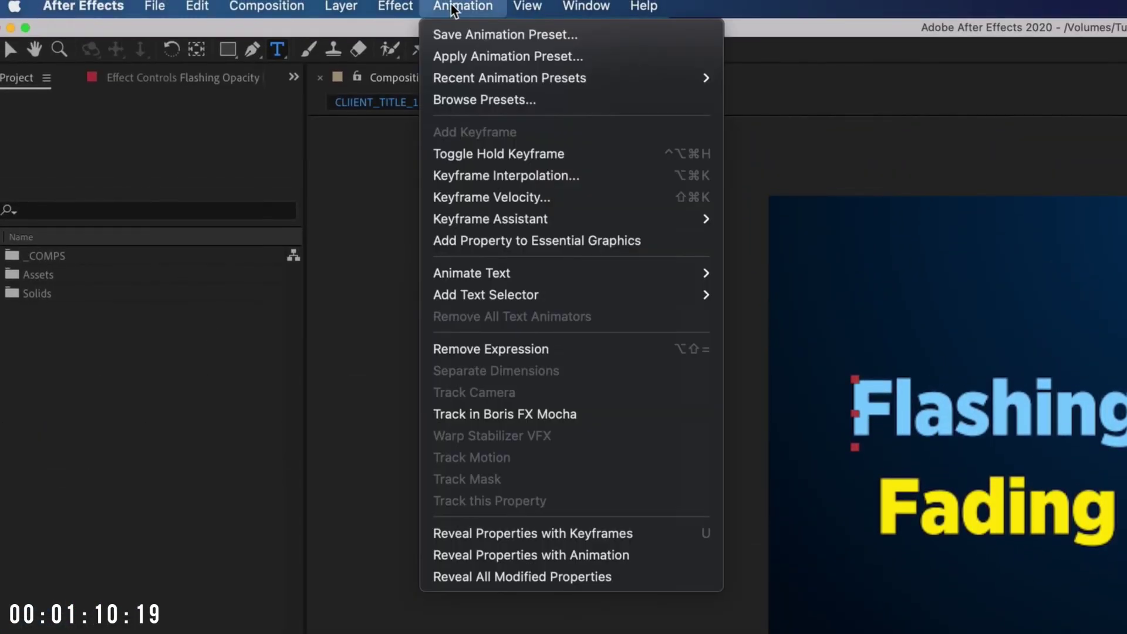
- Choose Animation > Save Animation Preset for the selected animation
{"action": "left_click", "coordinate": [494, 40]}
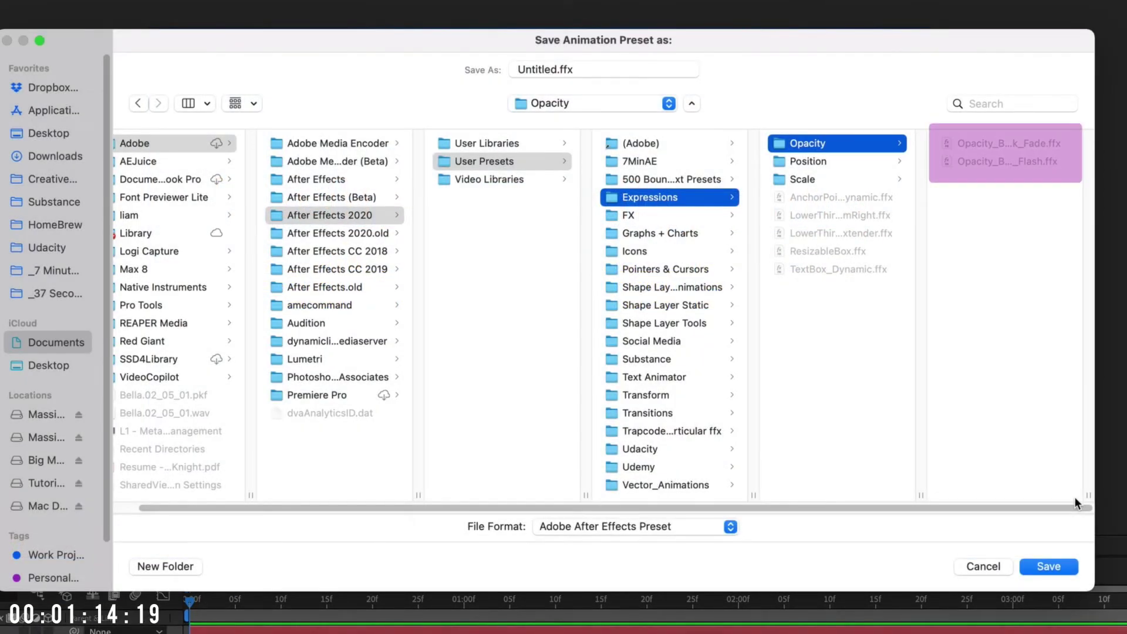